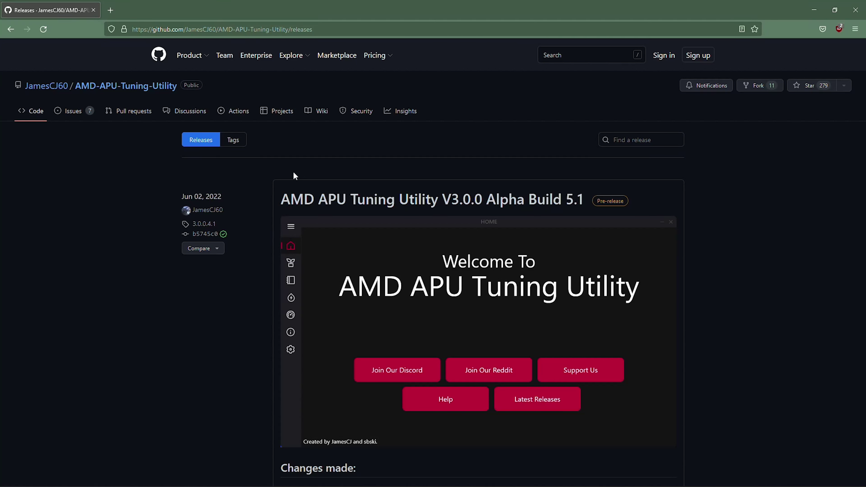
- Open the AMD-APU-Tuning-Utility repository page and read its README about the new Intel-and-AMD project
{"action": "left_click", "coordinate": [109, 96]}
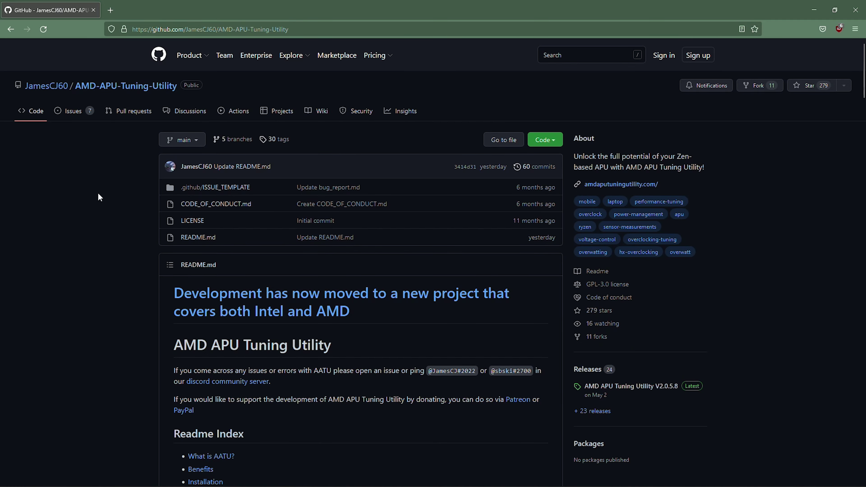
{"action": "scroll", "coordinate": [95, 195], "scroll_direction": "down", "scroll_amount": 2}
{"action": "scroll", "coordinate": [94, 195], "scroll_direction": "down", "scroll_amount": 12}
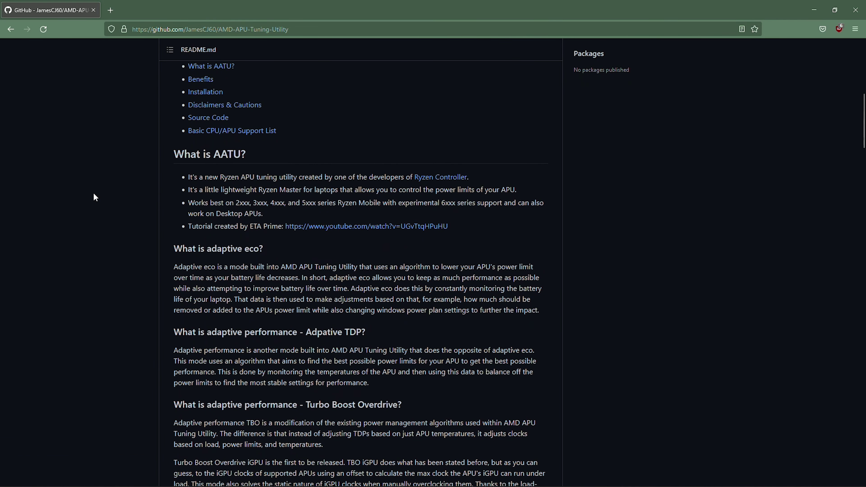
{"action": "scroll", "coordinate": [95, 198], "scroll_direction": "down", "scroll_amount": 10}
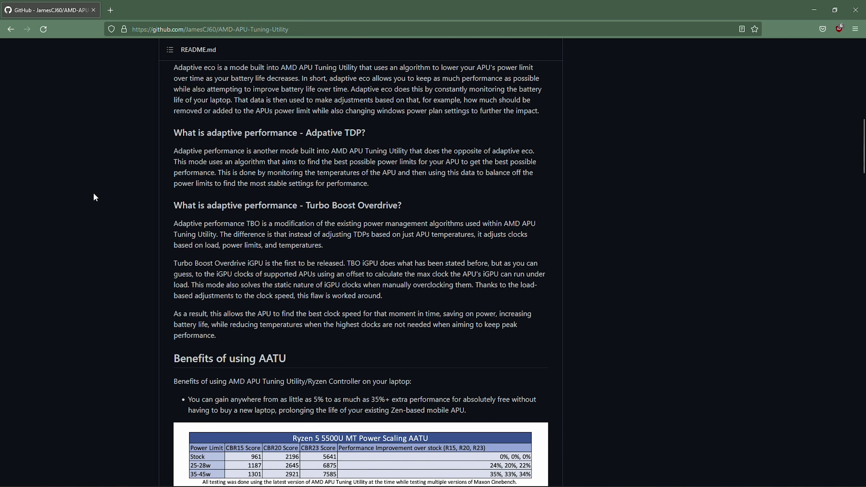
{"action": "scroll", "coordinate": [94, 194], "scroll_direction": "up", "scroll_amount": 20}
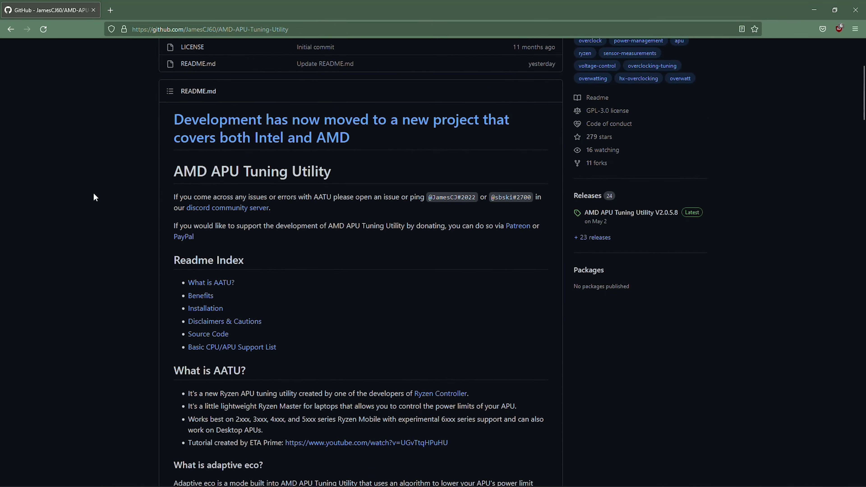
{"action": "scroll", "coordinate": [94, 194], "scroll_direction": "down", "scroll_amount": 5}
{"action": "scroll", "coordinate": [95, 198], "scroll_direction": "down", "scroll_amount": 12}
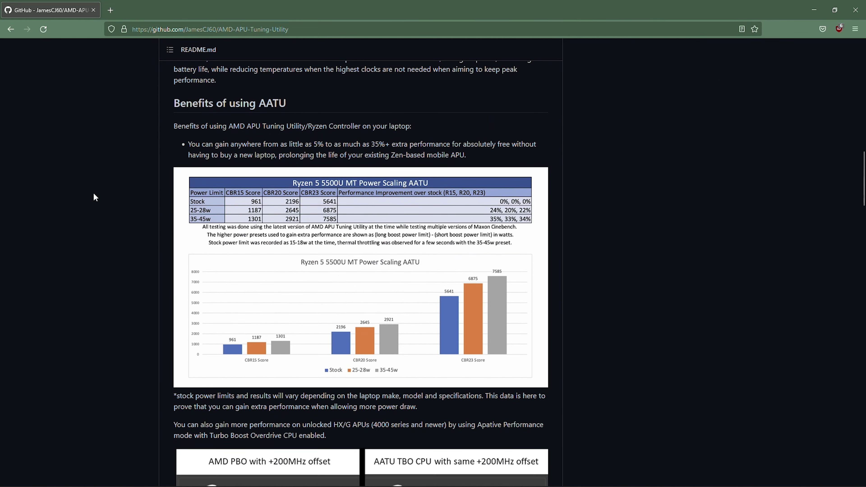
{"action": "scroll", "coordinate": [94, 194], "scroll_direction": "down", "scroll_amount": 15}
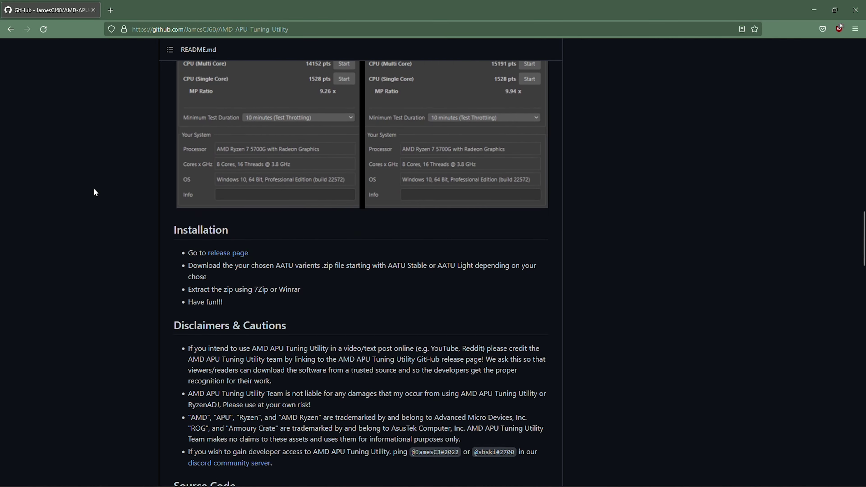
{"action": "scroll", "coordinate": [94, 190], "scroll_direction": "down", "scroll_amount": 3}
{"action": "scroll", "coordinate": [94, 190], "scroll_direction": "up", "scroll_amount": 20}
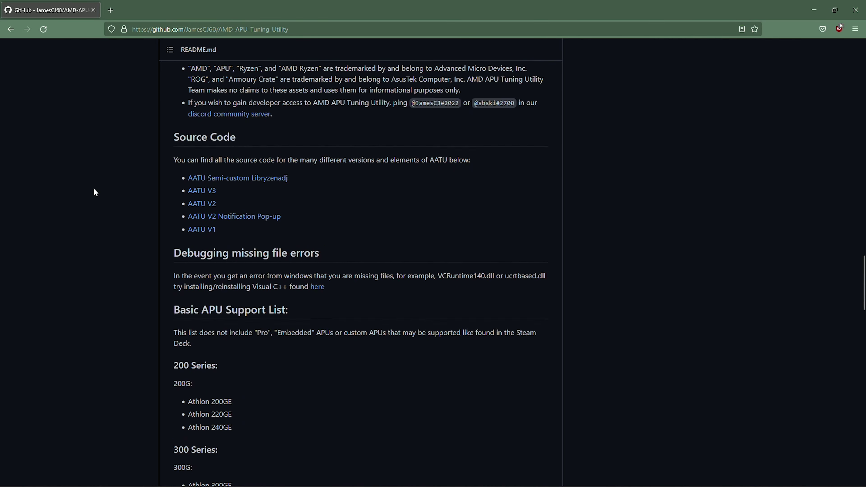
{"action": "scroll", "coordinate": [95, 193], "scroll_direction": "up", "scroll_amount": 10}
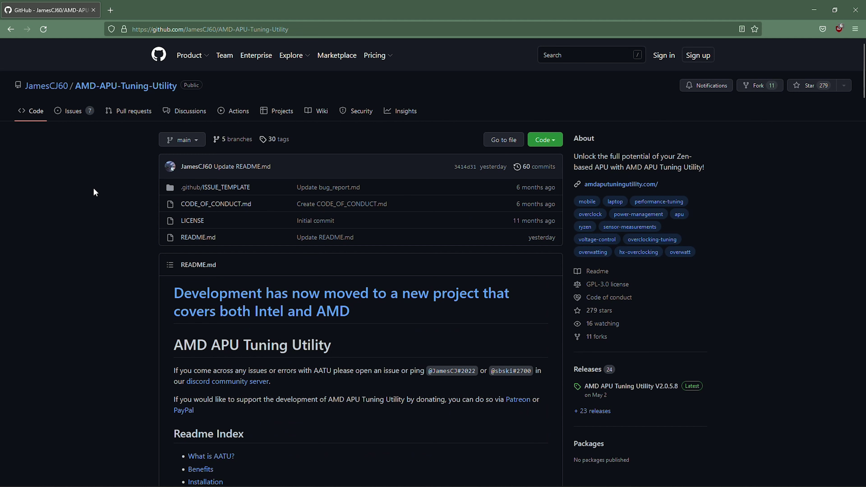
- Go back to the Releases page and browse the entries below V3.0.0 Alpha Build 5.1
{"action": "left_click", "coordinate": [14, 30]}
{"action": "scroll", "coordinate": [109, 250], "scroll_direction": "down", "scroll_amount": 3}
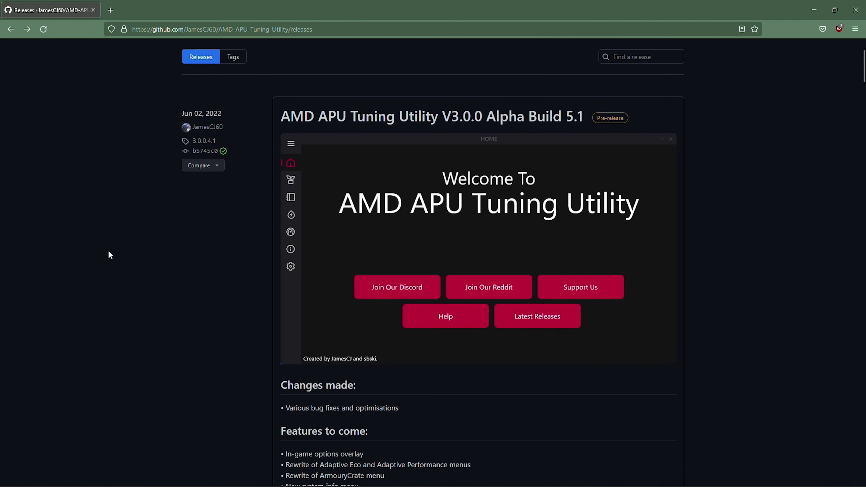
{"action": "scroll", "coordinate": [109, 252], "scroll_direction": "down", "scroll_amount": 15}
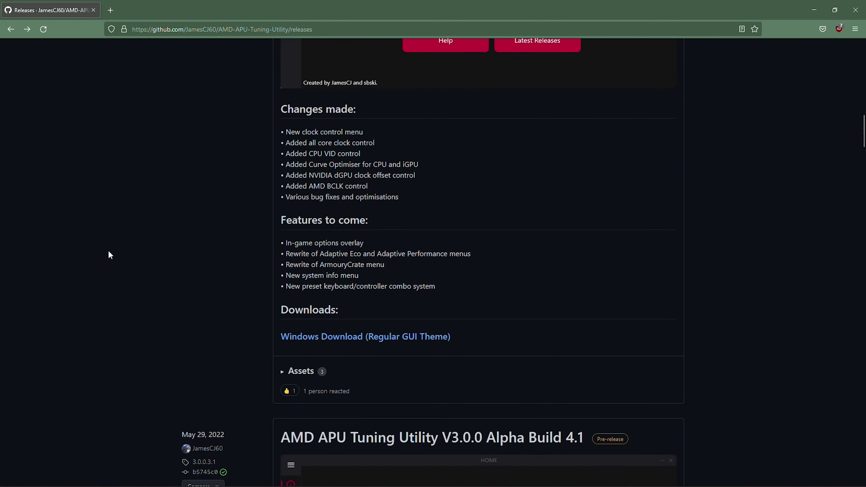
{"action": "scroll", "coordinate": [109, 254], "scroll_direction": "down", "scroll_amount": 10}
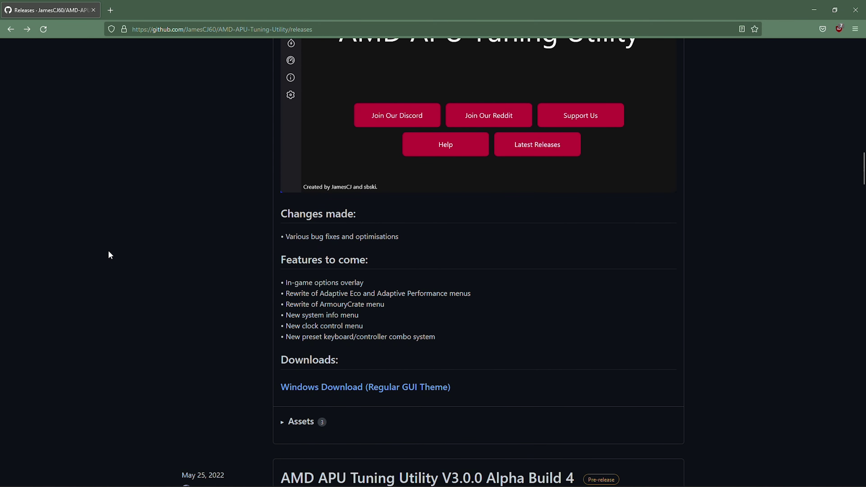
{"action": "scroll", "coordinate": [109, 251], "scroll_direction": "down", "scroll_amount": 15}
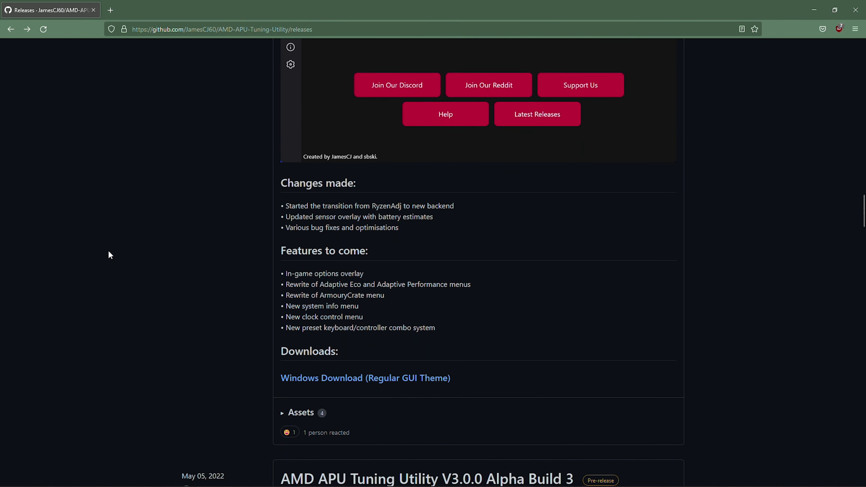
{"action": "scroll", "coordinate": [110, 256], "scroll_direction": "down", "scroll_amount": 15}
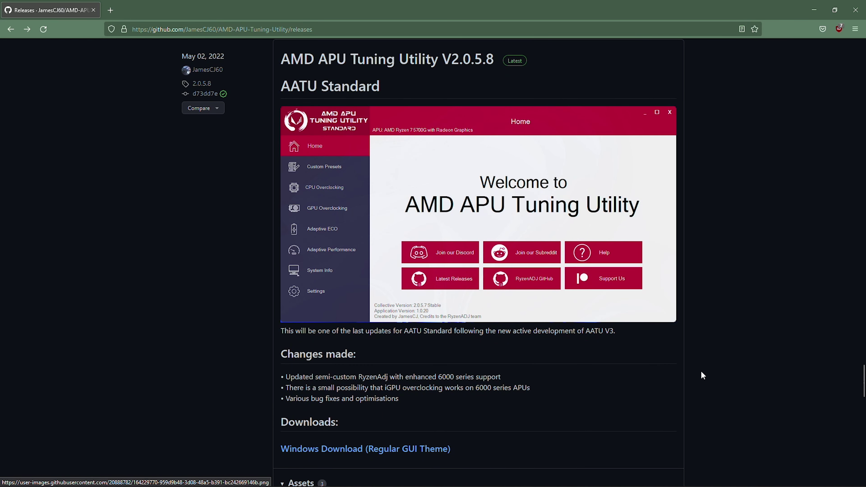
{"action": "scroll", "coordinate": [677, 357], "scroll_direction": "up", "scroll_amount": 15}
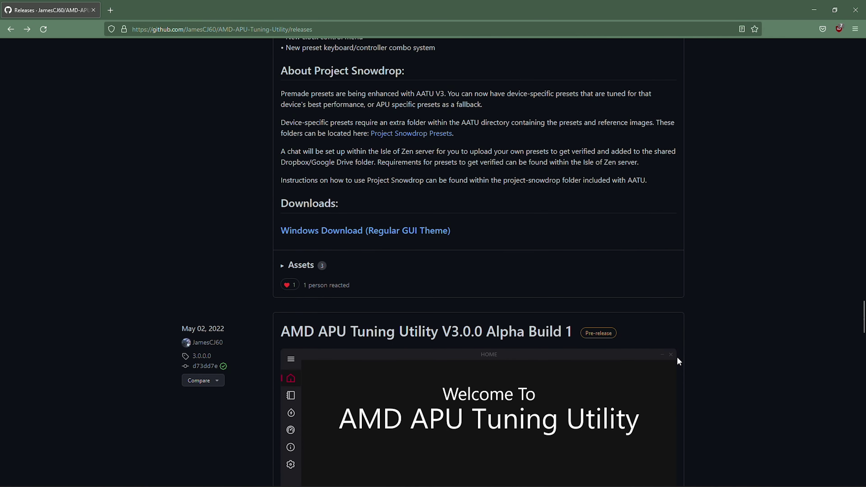
{"action": "scroll", "coordinate": [677, 357], "scroll_direction": "up", "scroll_amount": 20}
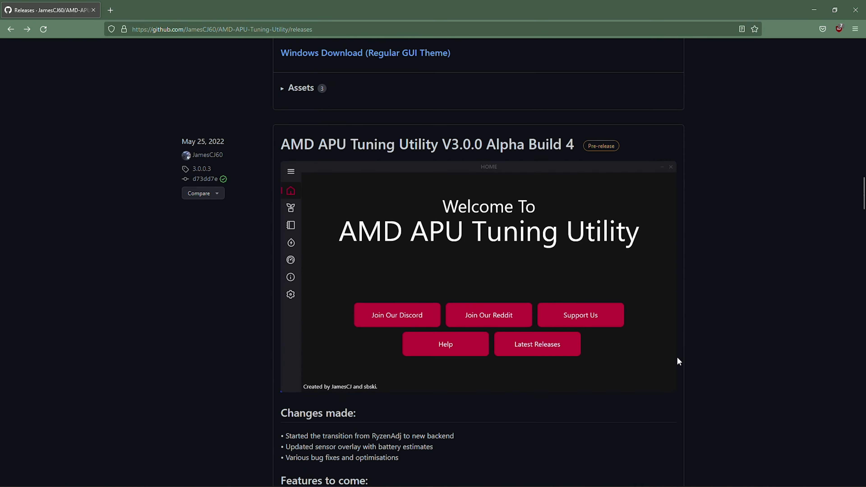
{"action": "scroll", "coordinate": [676, 357], "scroll_direction": "up", "scroll_amount": 20}
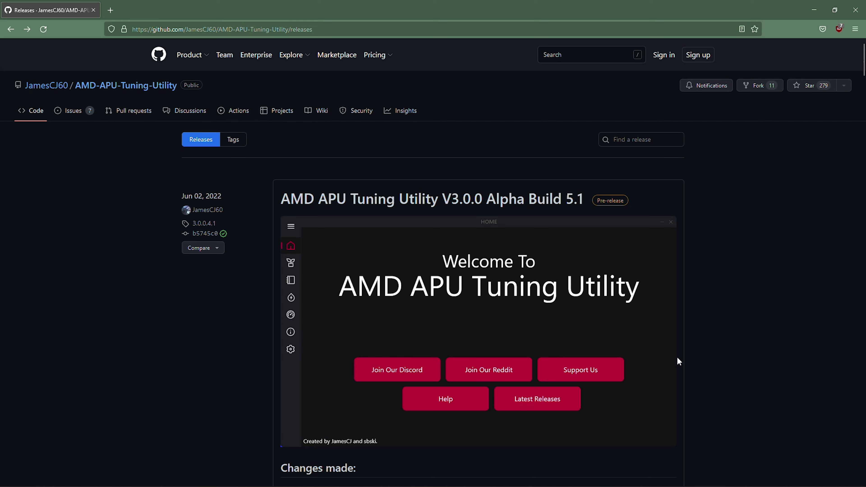
{"action": "scroll", "coordinate": [676, 357], "scroll_direction": "down", "scroll_amount": 3}
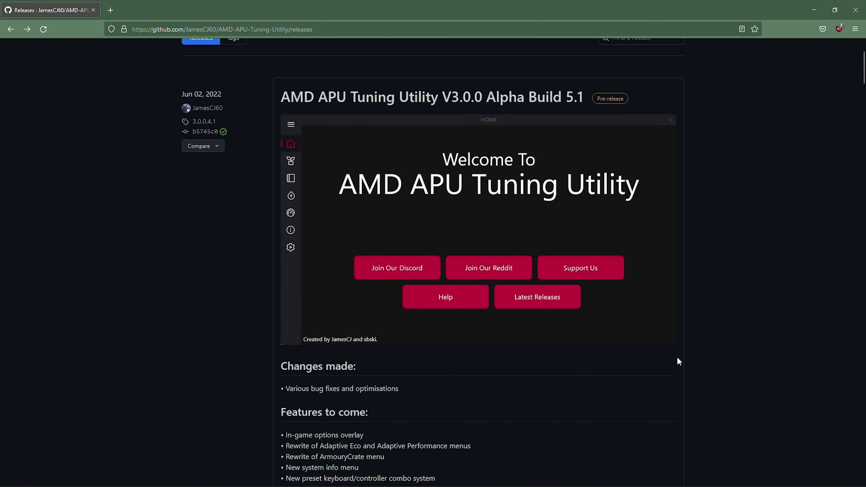
{"action": "scroll", "coordinate": [677, 359], "scroll_direction": "down", "scroll_amount": 5}
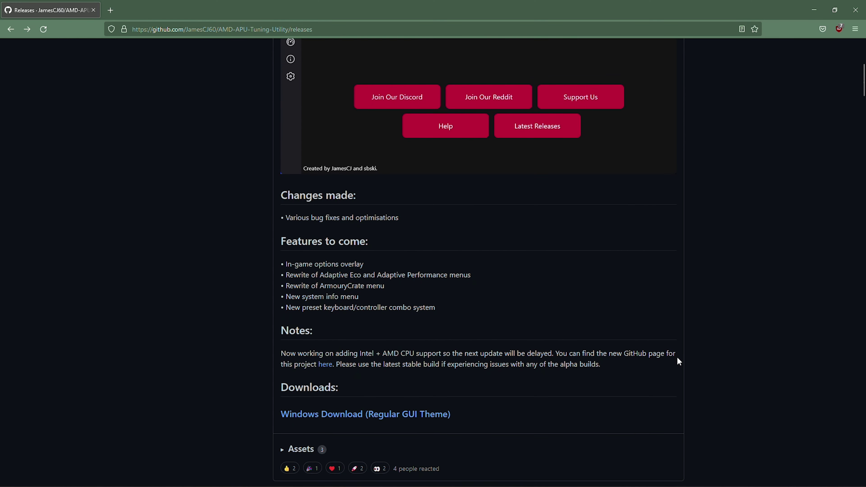
{"action": "scroll", "coordinate": [677, 359], "scroll_direction": "up", "scroll_amount": 4}
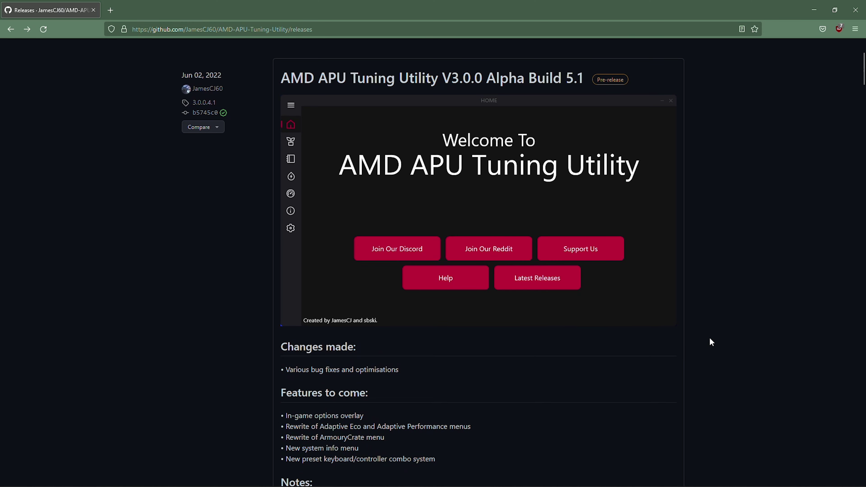
{"action": "scroll", "coordinate": [710, 339], "scroll_direction": "down", "scroll_amount": 1}
{"action": "scroll", "coordinate": [710, 338], "scroll_direction": "up", "scroll_amount": 2}
{"action": "scroll", "coordinate": [711, 339], "scroll_direction": "down", "scroll_amount": 2}
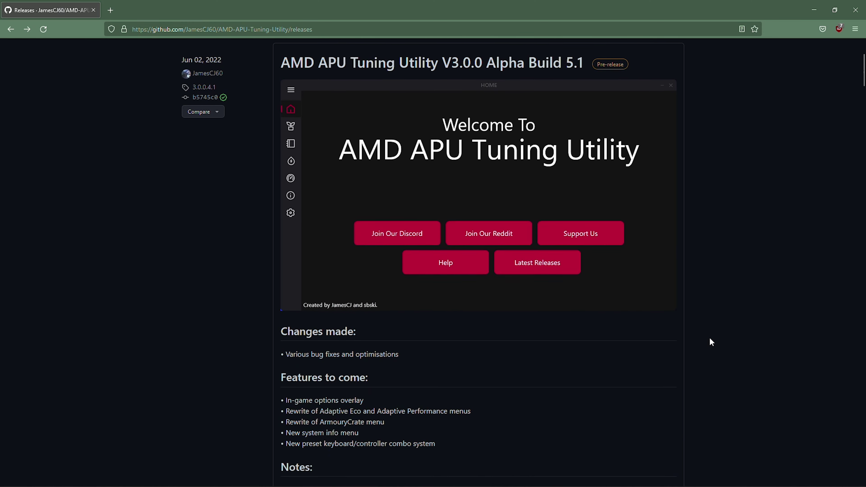
{"action": "scroll", "coordinate": [711, 339], "scroll_direction": "down", "scroll_amount": 3}
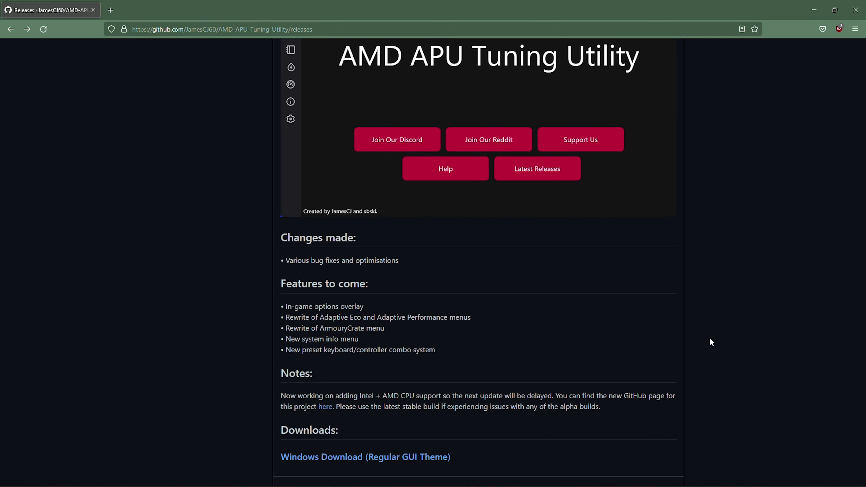
{"action": "scroll", "coordinate": [710, 338], "scroll_direction": "up", "scroll_amount": 3}
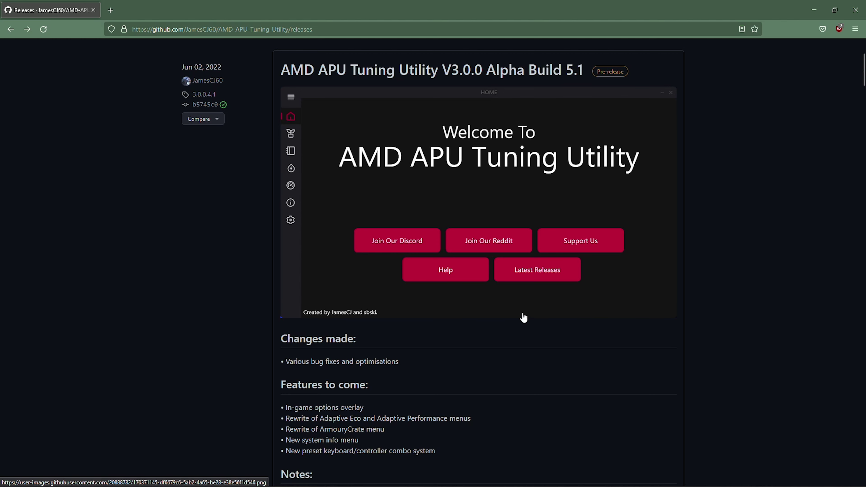
{"action": "scroll", "coordinate": [524, 317], "scroll_direction": "down", "scroll_amount": 2}
{"action": "scroll", "coordinate": [524, 317], "scroll_direction": "up", "scroll_amount": 2}
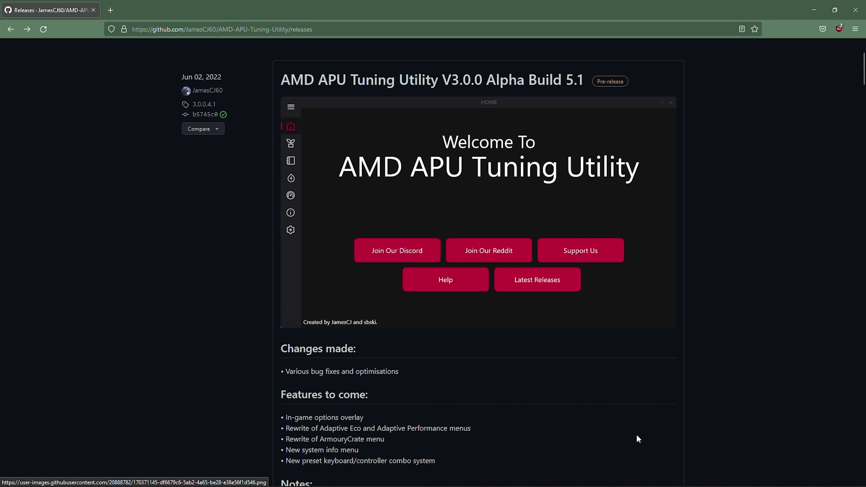
- Read through the V3.0.0 Alpha Build 5.1 release notes on the Releases page
{"action": "scroll", "coordinate": [618, 429], "scroll_direction": "down", "scroll_amount": 5}
{"action": "scroll", "coordinate": [620, 429], "scroll_direction": "down", "scroll_amount": 3}
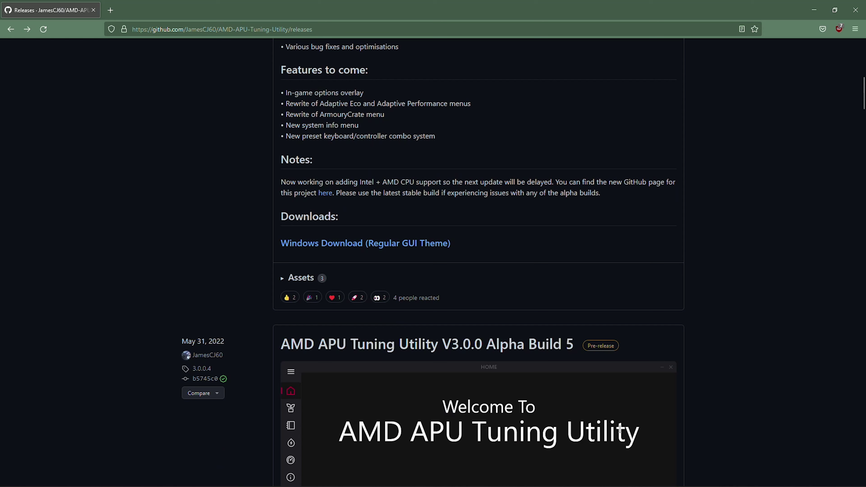
{"action": "scroll", "coordinate": [607, 290], "scroll_direction": "up", "scroll_amount": 3}
{"action": "scroll", "coordinate": [606, 290], "scroll_direction": "up", "scroll_amount": 3}
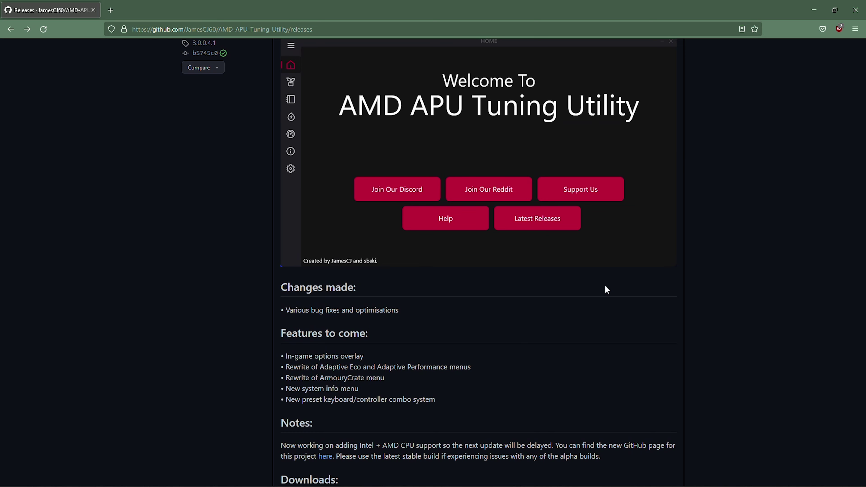
{"action": "scroll", "coordinate": [620, 340], "scroll_direction": "down", "scroll_amount": 7}
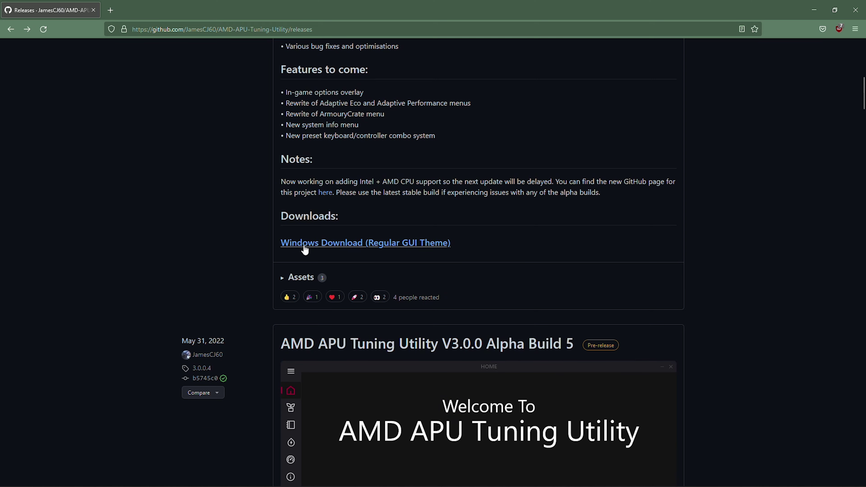
{"action": "scroll", "coordinate": [441, 221], "scroll_direction": "up", "scroll_amount": 10}
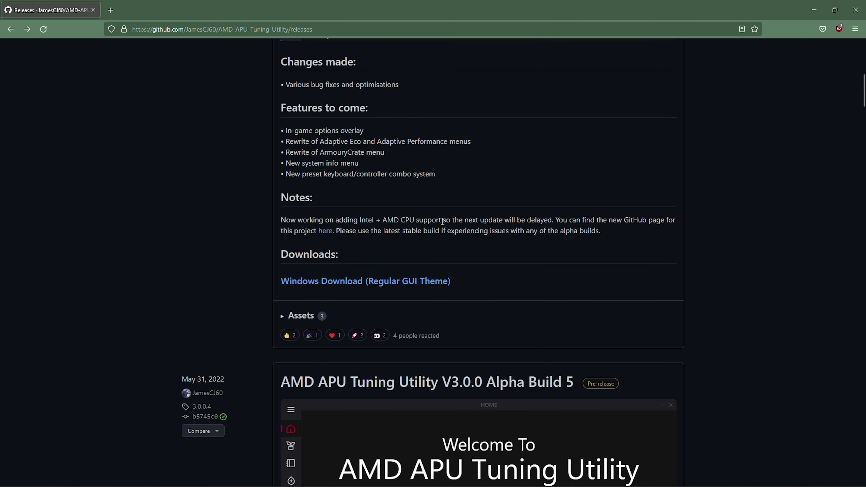
{"action": "scroll", "coordinate": [441, 222], "scroll_direction": "down", "scroll_amount": 3}
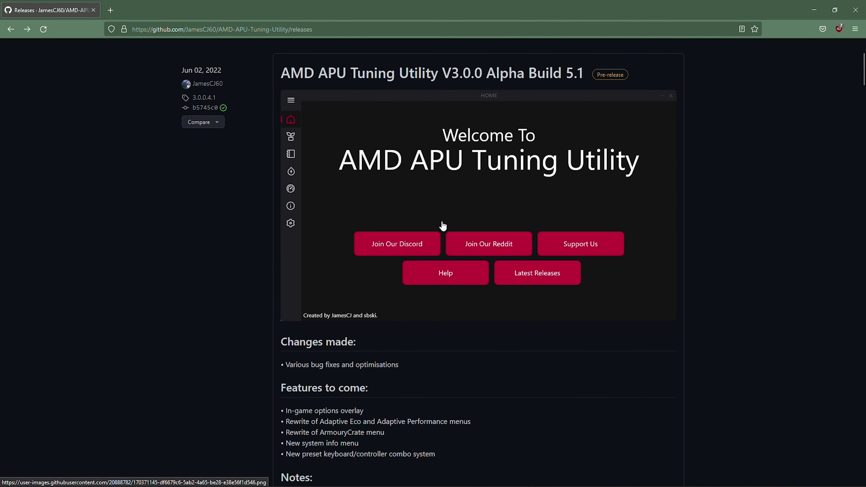
{"action": "scroll", "coordinate": [442, 225], "scroll_direction": "up", "scroll_amount": 1}
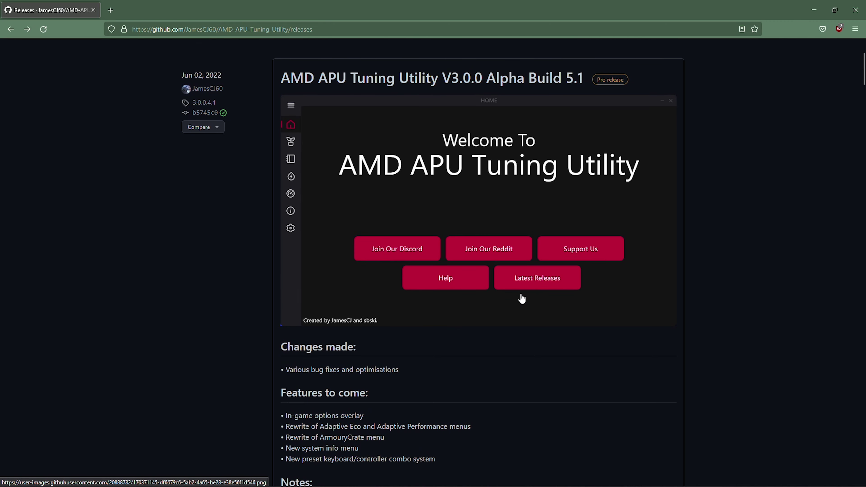
{"action": "scroll", "coordinate": [446, 355], "scroll_direction": "down", "scroll_amount": 1}
{"action": "scroll", "coordinate": [446, 355], "scroll_direction": "up", "scroll_amount": 3}
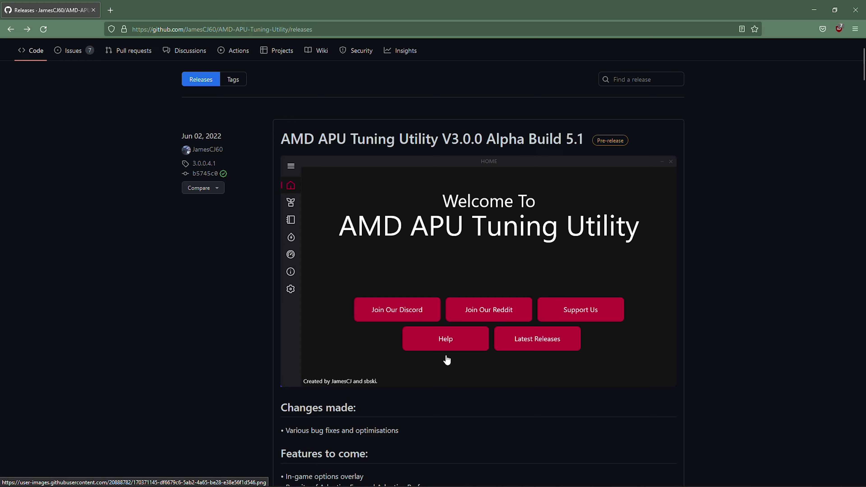
{"action": "scroll", "coordinate": [446, 355], "scroll_direction": "down", "scroll_amount": 2}
{"action": "scroll", "coordinate": [447, 355], "scroll_direction": "down", "scroll_amount": 20}
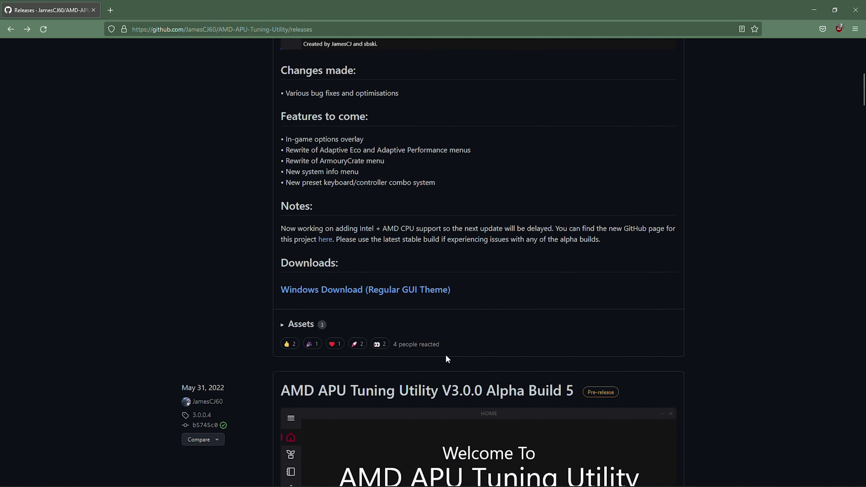
{"action": "scroll", "coordinate": [447, 357], "scroll_direction": "down", "scroll_amount": 20}
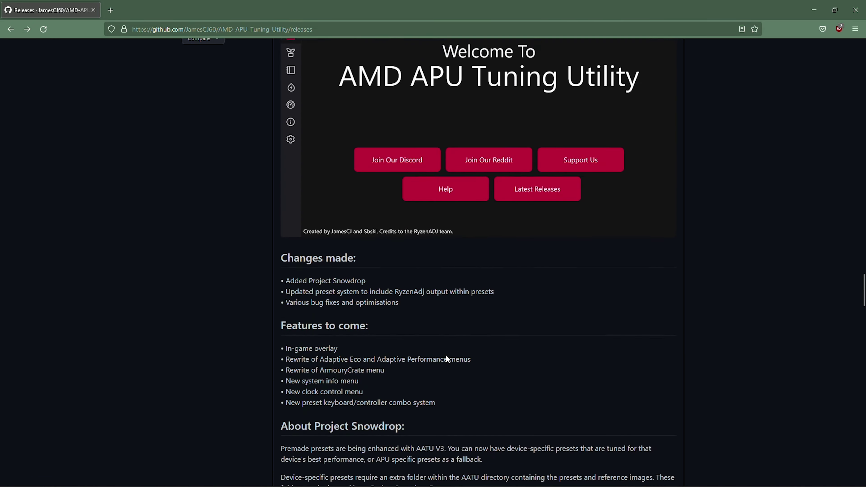
{"action": "scroll", "coordinate": [447, 356], "scroll_direction": "down", "scroll_amount": 15}
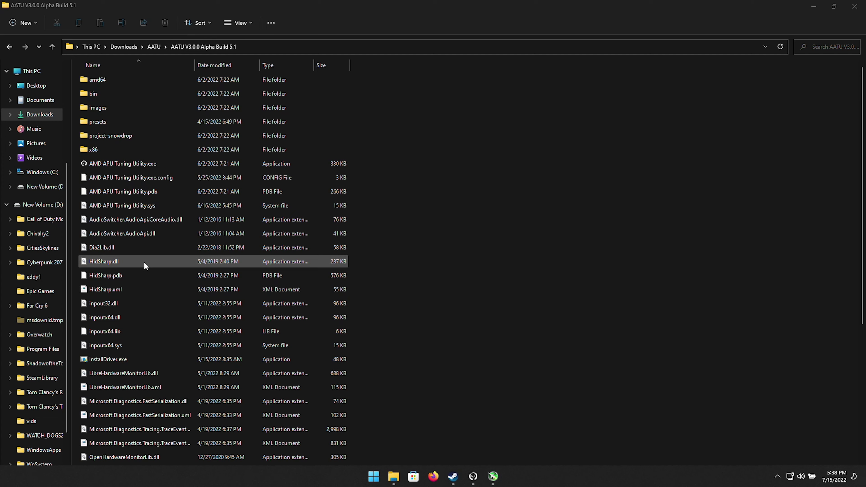
- Run AMD APU Tuning Utility.exe from the Alpha Build 5.1 folder as administrator
{"action": "scroll", "coordinate": [127, 208], "scroll_direction": "down", "scroll_amount": 2}
{"action": "scroll", "coordinate": [127, 208], "scroll_direction": "up", "scroll_amount": 1}
{"action": "scroll", "coordinate": [127, 208], "scroll_direction": "down", "scroll_amount": 5}
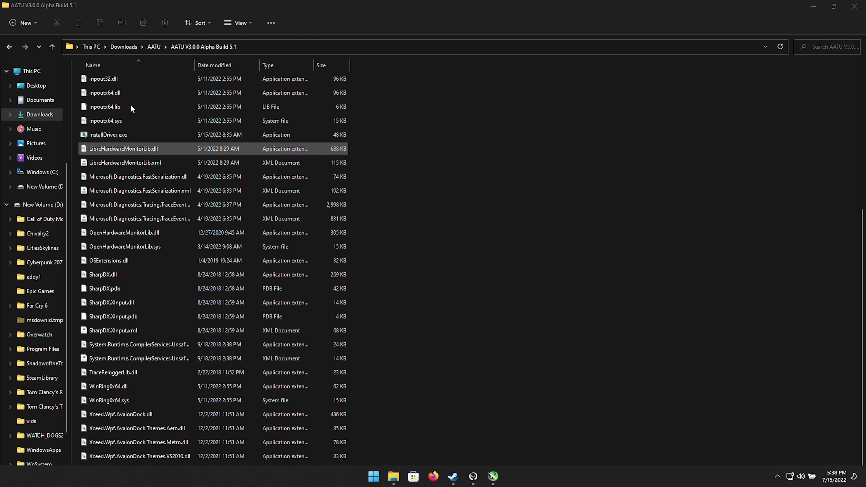
{"action": "scroll", "coordinate": [130, 104], "scroll_direction": "up", "scroll_amount": 5}
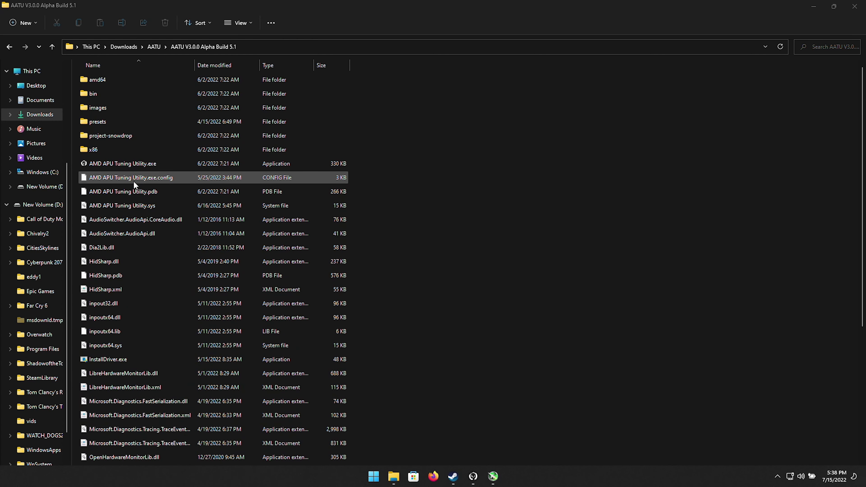
{"action": "right_click", "coordinate": [122, 164]}
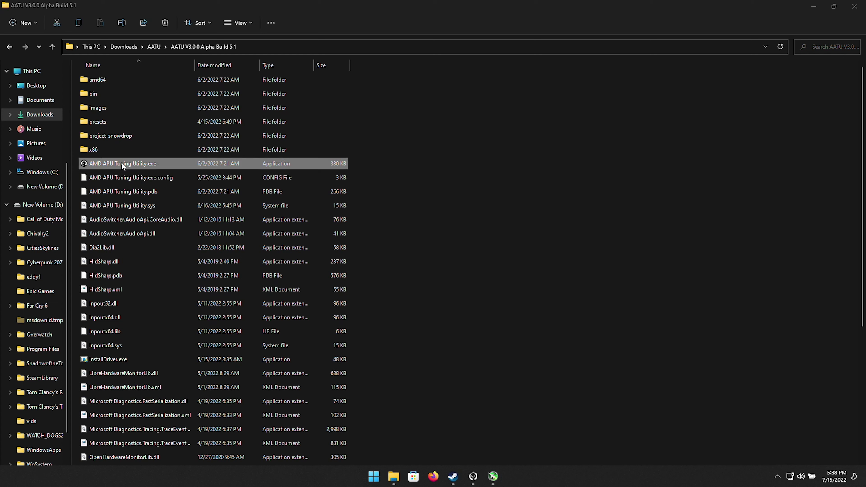
{"action": "left_click", "coordinate": [183, 208]}
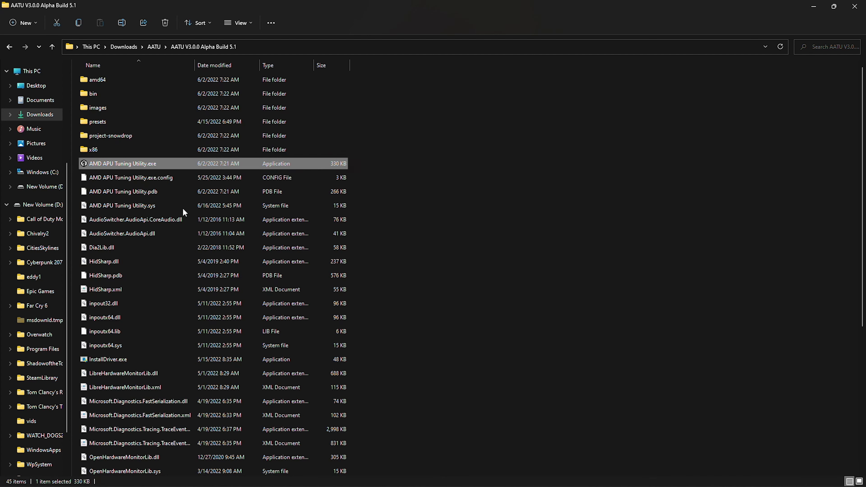
- Approve the UAC prompt, then view the Project Snowdrop, Custom Presets and Adaptive Performance pages
{"action": "left_click", "coordinate": [480, 311]}
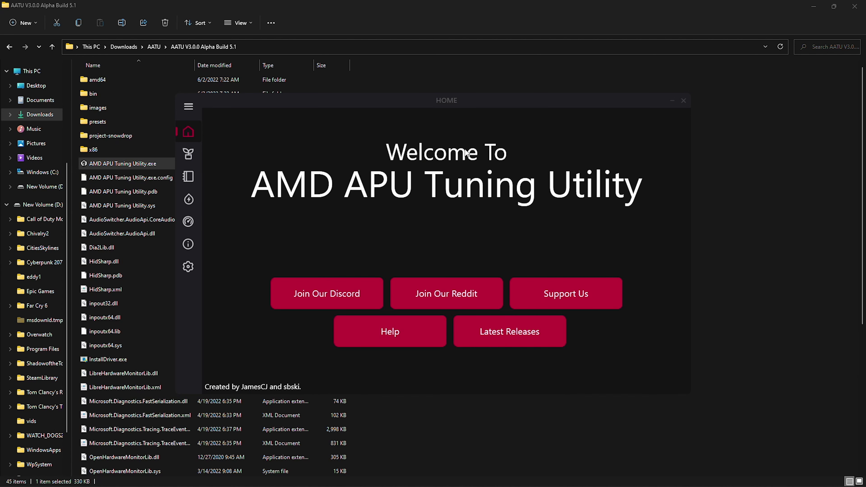
{"action": "left_click", "coordinate": [189, 161]}
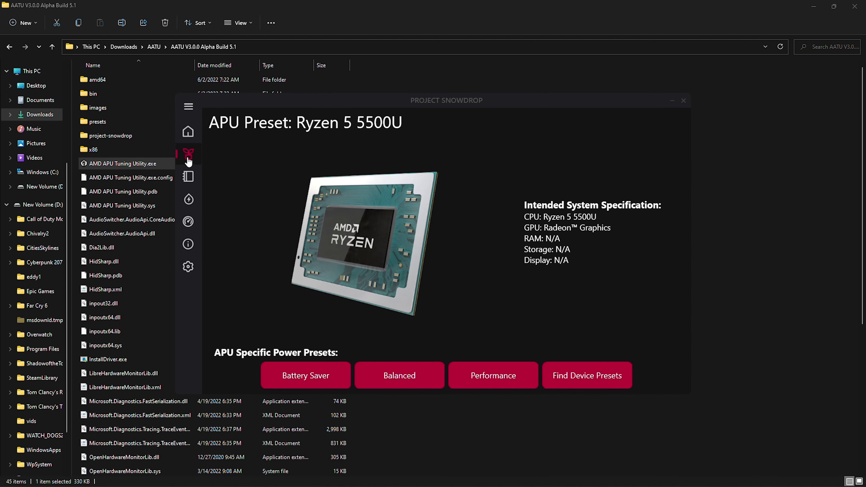
{"action": "left_click", "coordinate": [189, 182]}
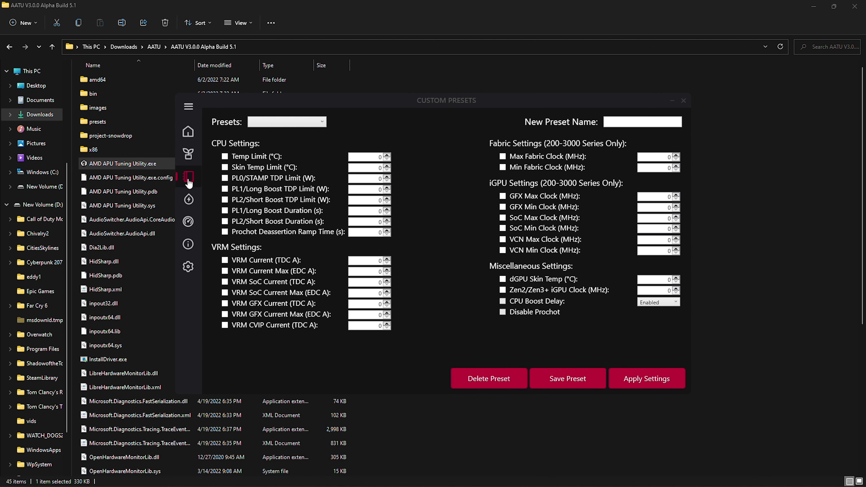
{"action": "left_click", "coordinate": [189, 205]}
- View the Clock Control, Info, Settings and Home pages, ending on Project Snowdrop presets
{"action": "left_click", "coordinate": [190, 222]}
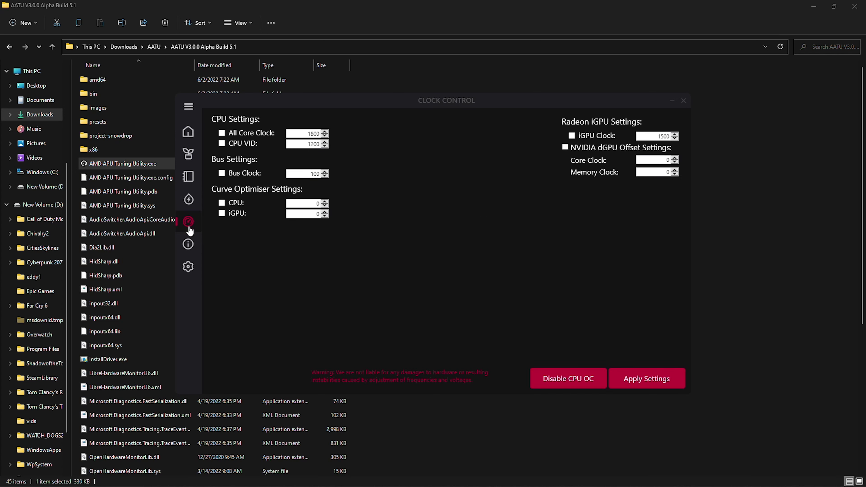
{"action": "left_click", "coordinate": [188, 251]}
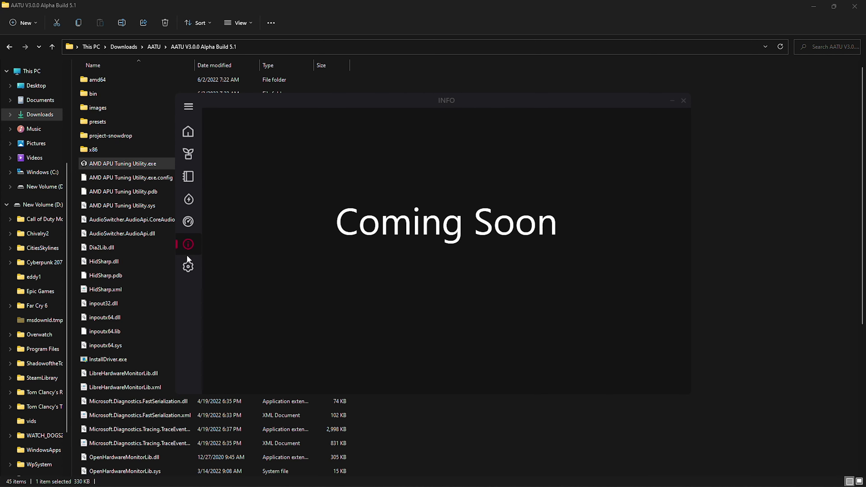
{"action": "left_click", "coordinate": [188, 265]}
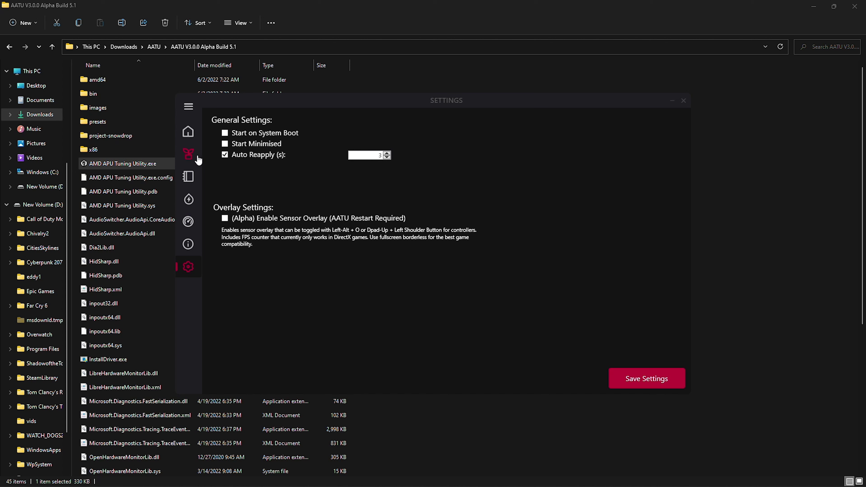
{"action": "left_click", "coordinate": [190, 131]}
{"action": "left_click", "coordinate": [189, 154]}
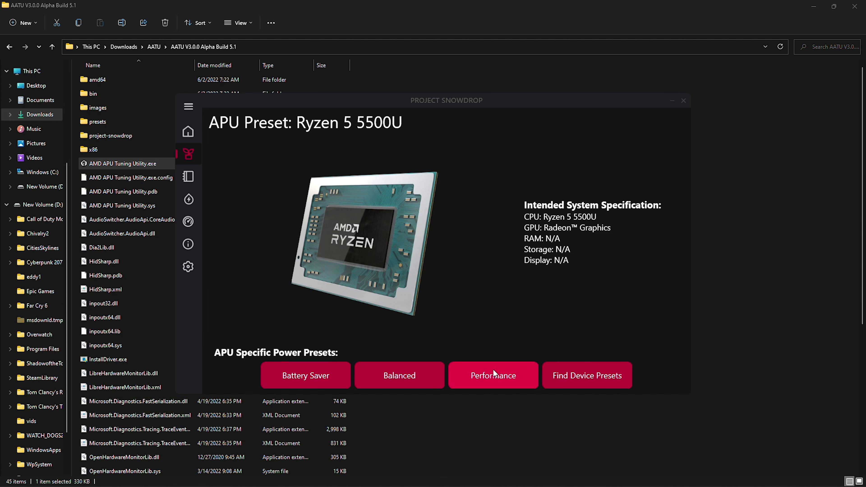
- Try Battery Saver, apply the Balanced Ryzen 5 5500U preset, then go to Settings
{"action": "left_click", "coordinate": [324, 369]}
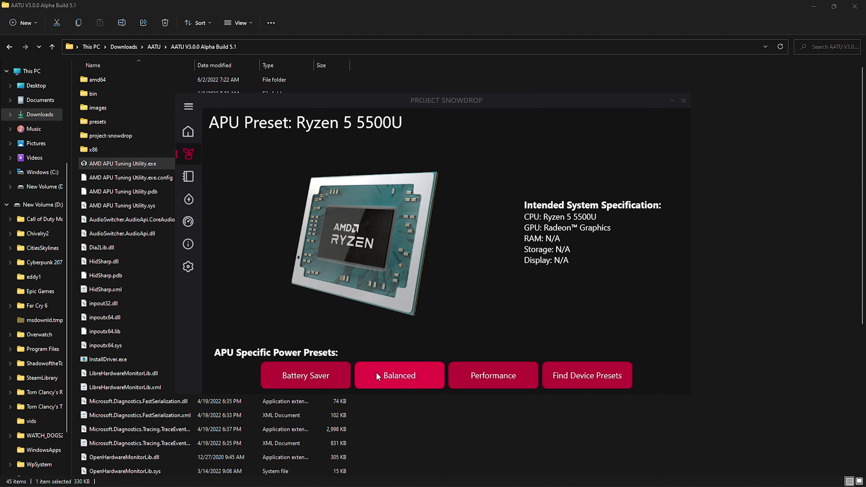
{"action": "left_click", "coordinate": [407, 372]}
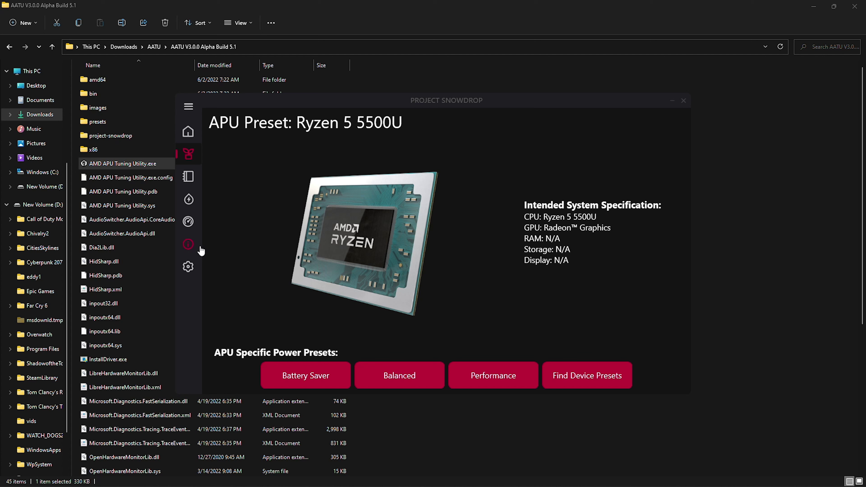
{"action": "left_click", "coordinate": [196, 270]}
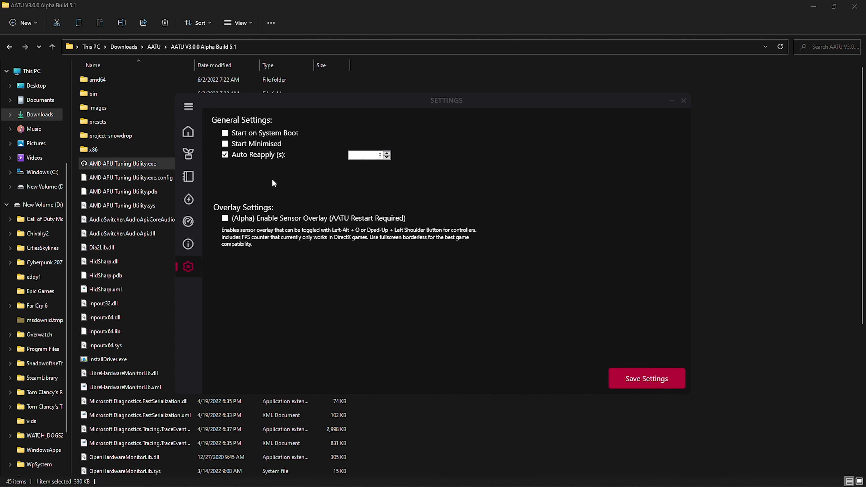
- With Auto Reapply confirmed at 3 seconds, return to the Project Snowdrop presets
{"action": "left_click", "coordinate": [646, 378]}
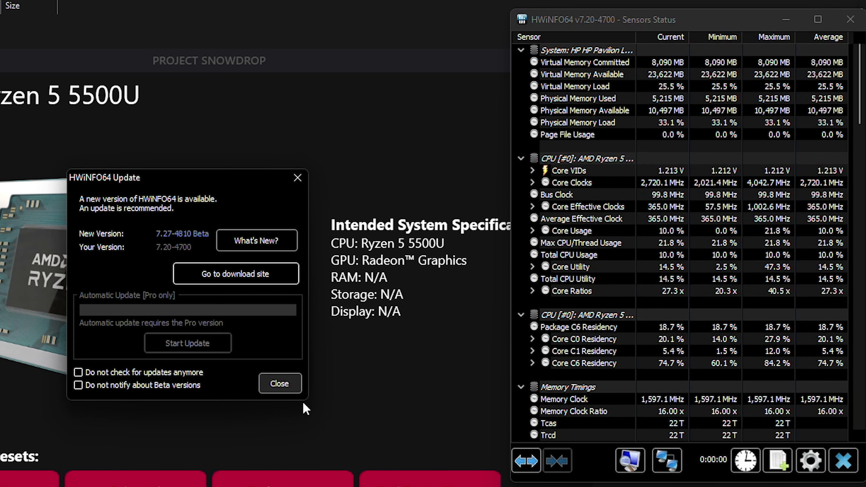
- Close the HWiNFO64 update notice and scroll the Sensors Status list toward CPU Package Power
{"action": "left_click", "coordinate": [290, 378]}
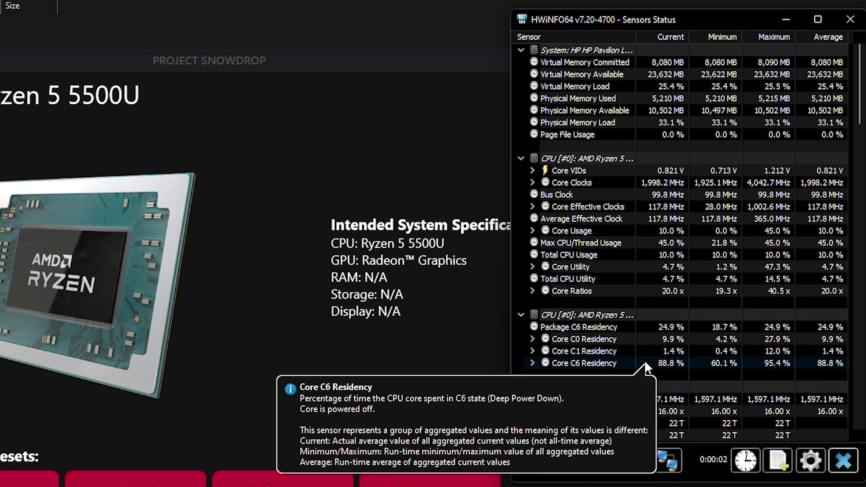
{"action": "scroll", "coordinate": [642, 361], "scroll_direction": "down", "scroll_amount": 2}
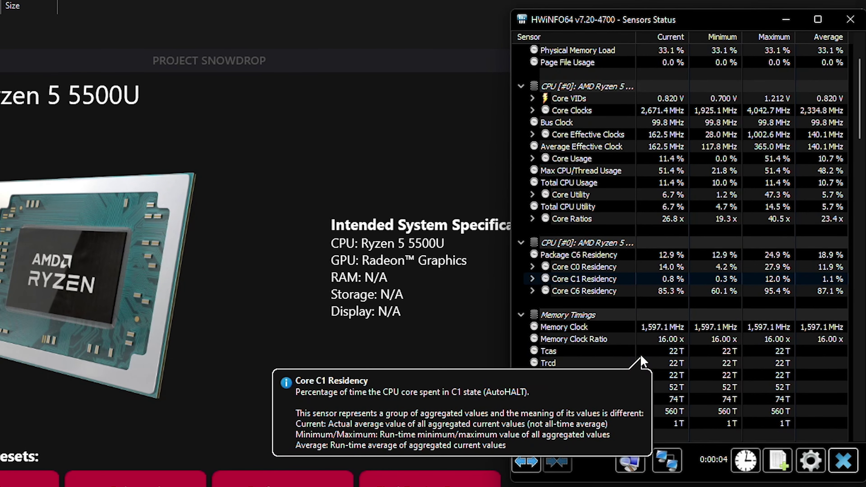
{"action": "scroll", "coordinate": [641, 361], "scroll_direction": "down", "scroll_amount": 2}
{"action": "scroll", "coordinate": [642, 361], "scroll_direction": "down", "scroll_amount": 9}
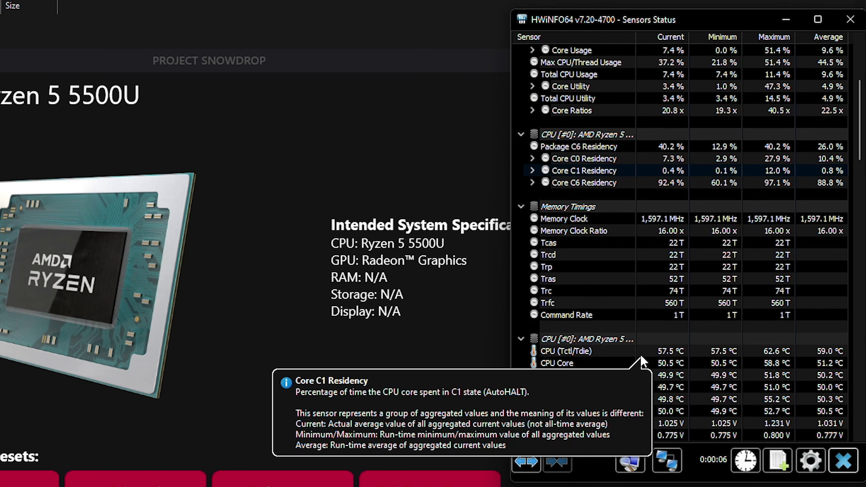